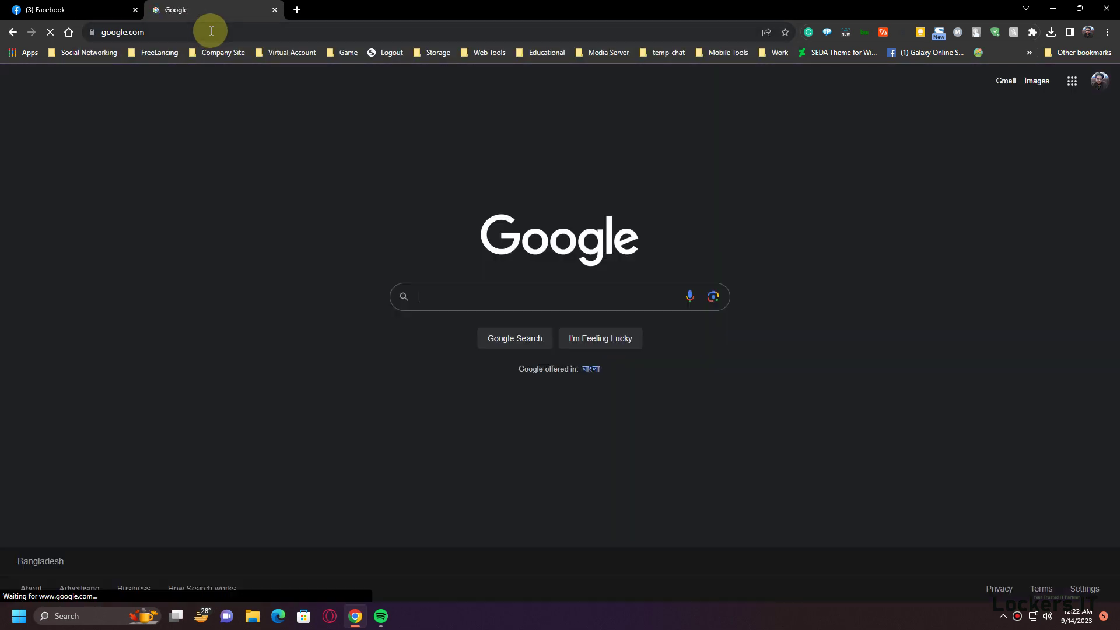
Step: Search Google for "handbrake" and open the official HandBrake website from the results
click(434, 297)
text(h)
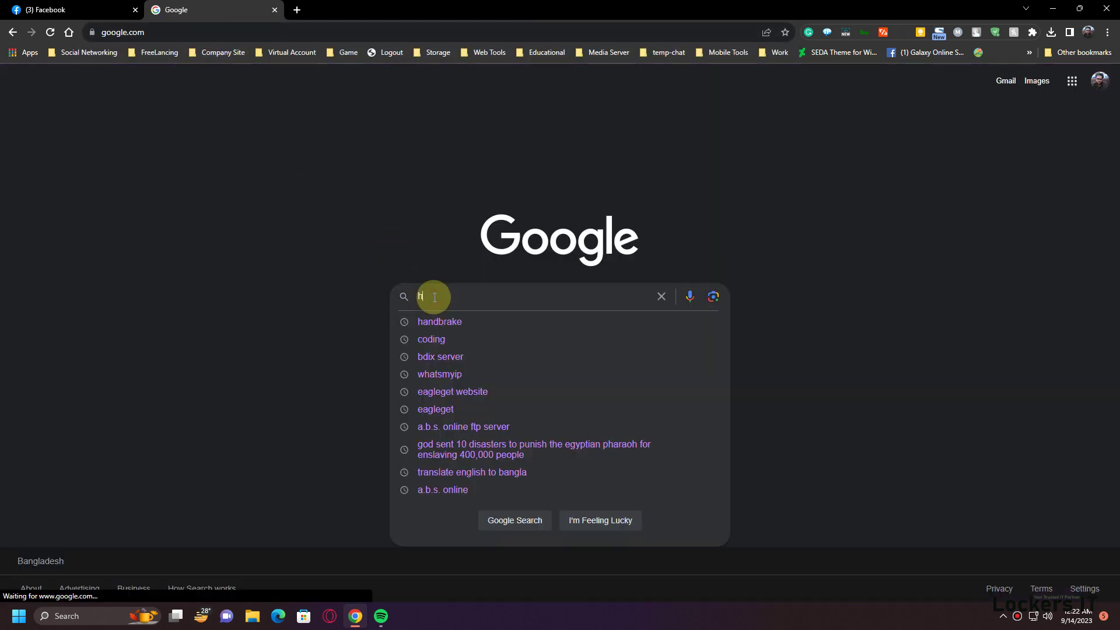
text(andbra)
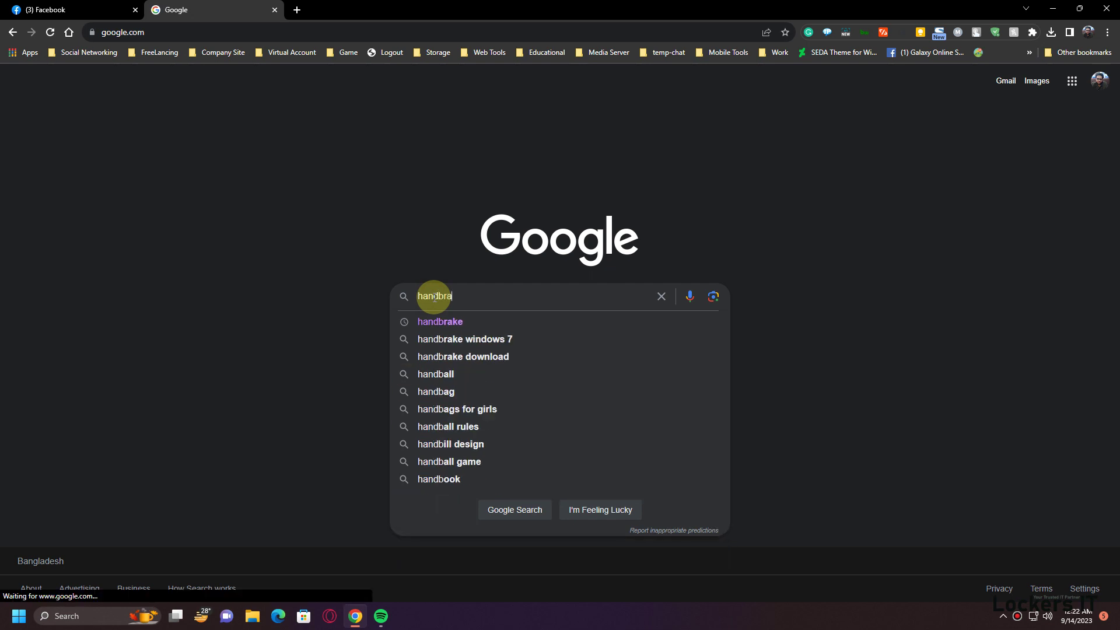
text(ke)
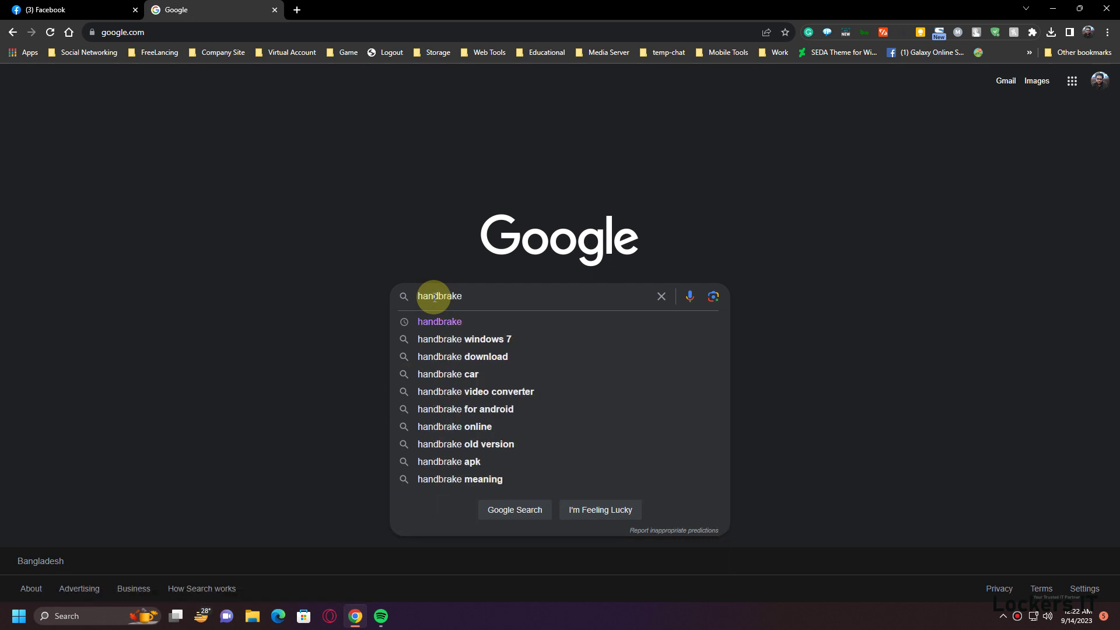
click(470, 320)
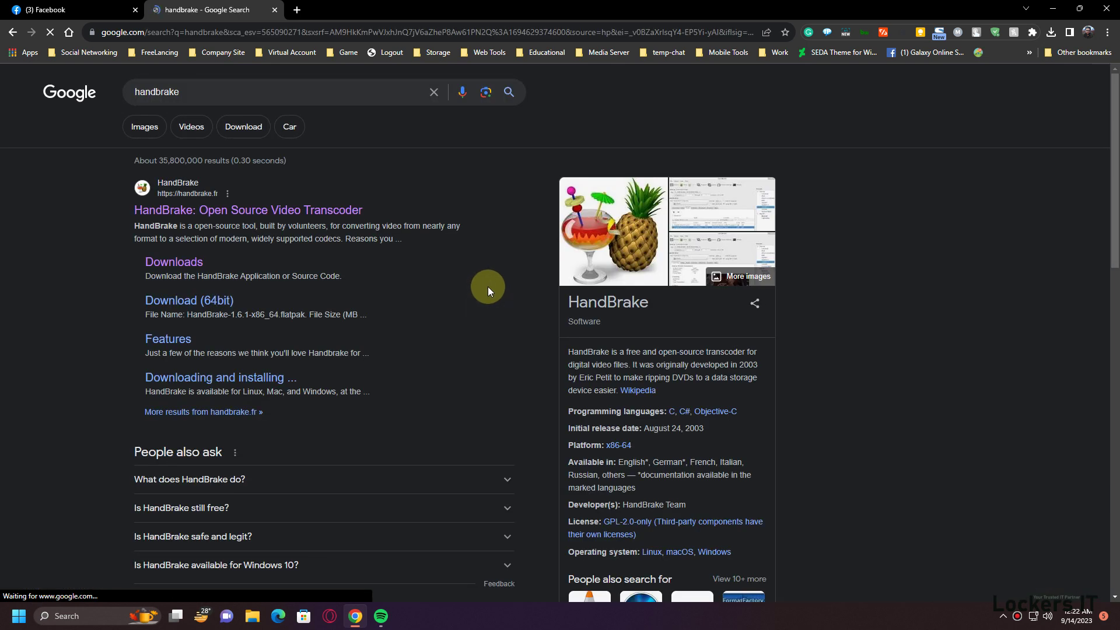
click(203, 212)
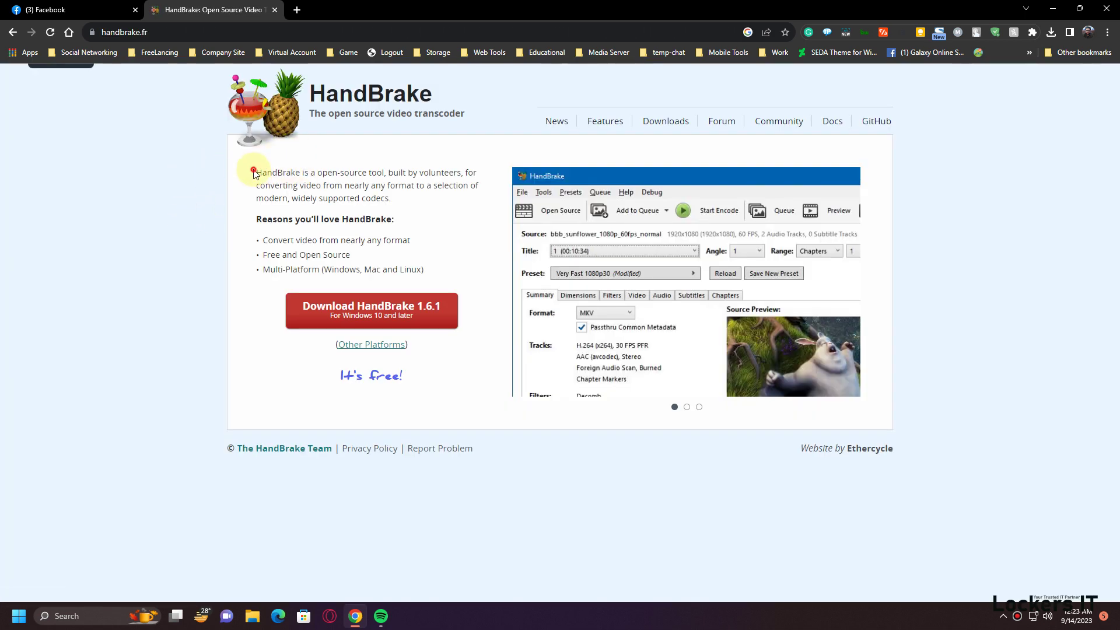
Step: Read the HandBrake description, then open the site's Downloads page and review the macOS, Windows and Linux sections
drag(253, 172, 408, 201)
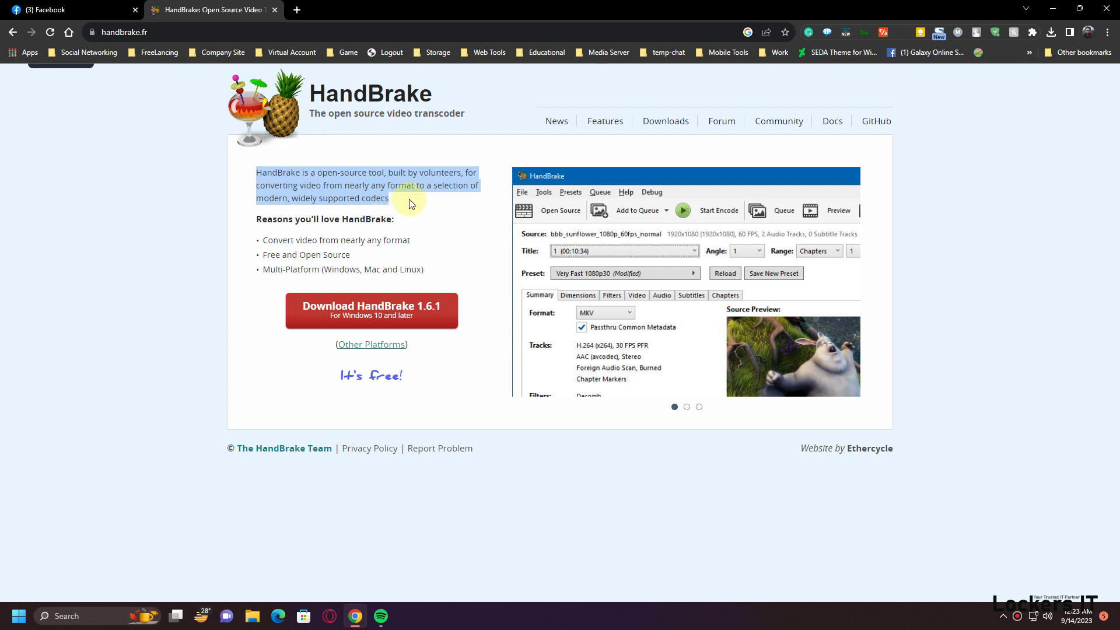
click(668, 129)
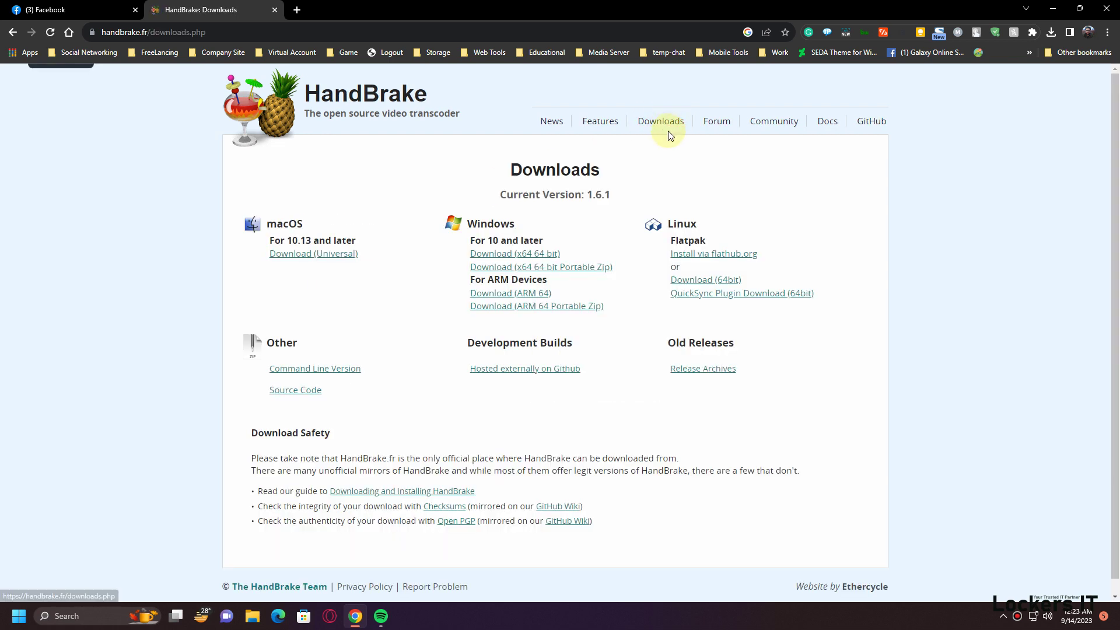
double_click(277, 224)
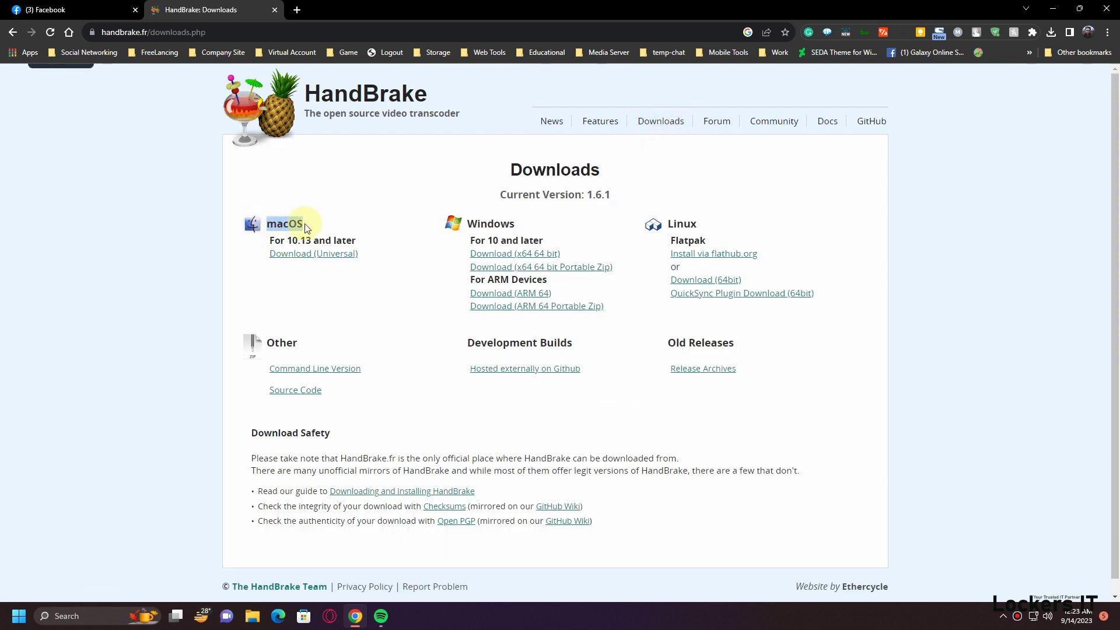
drag(458, 223, 515, 229)
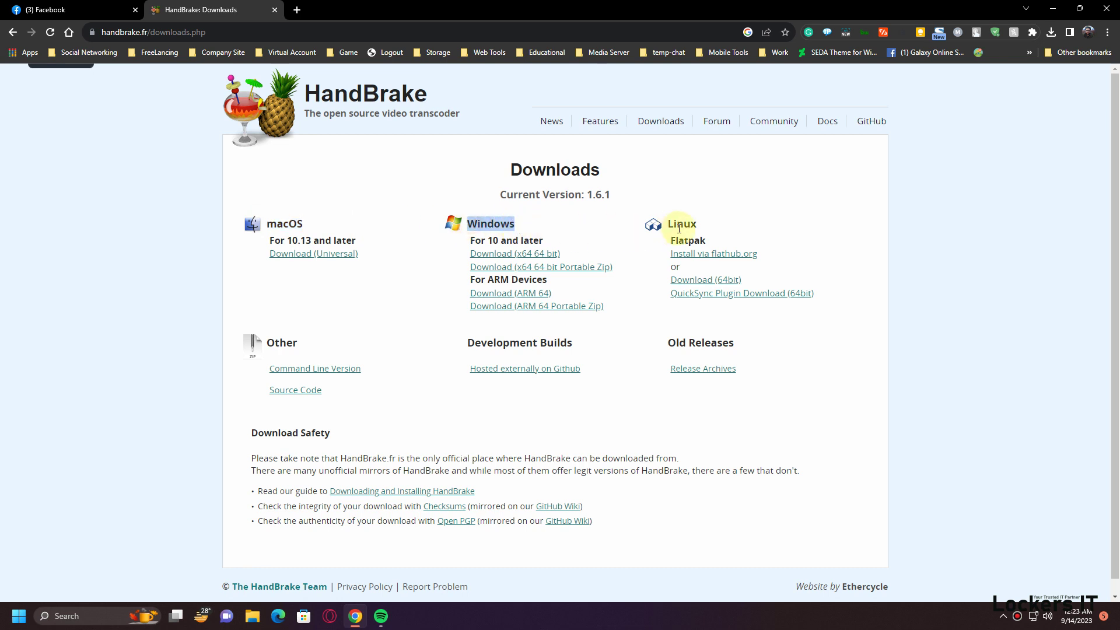
drag(666, 224, 700, 228)
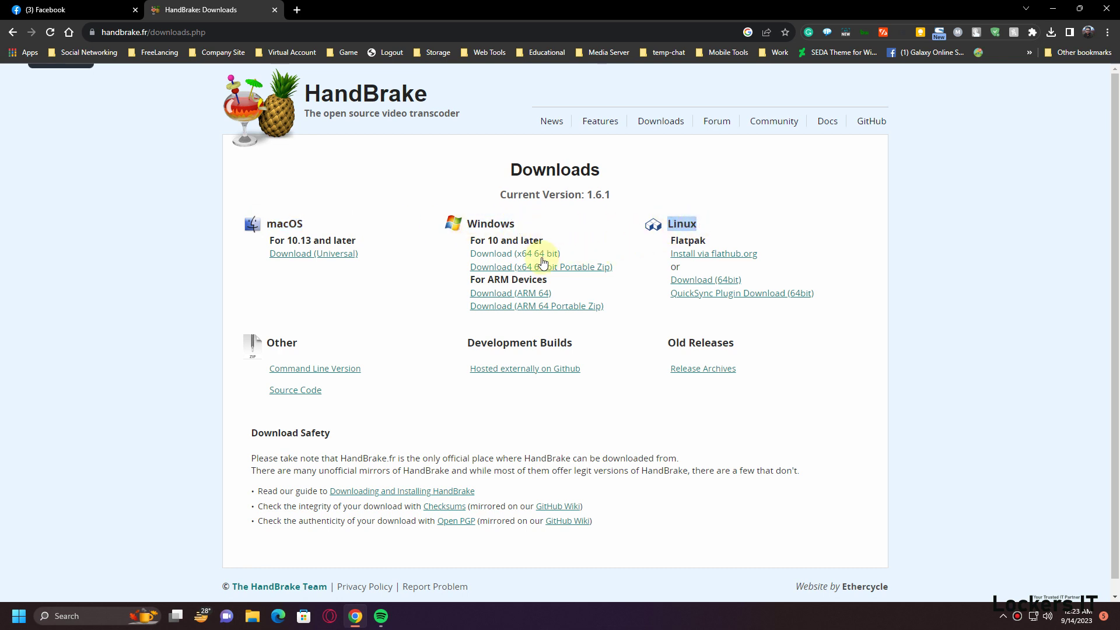
Step: Check the system type in the Windows About settings, and close Settings
click(13, 618)
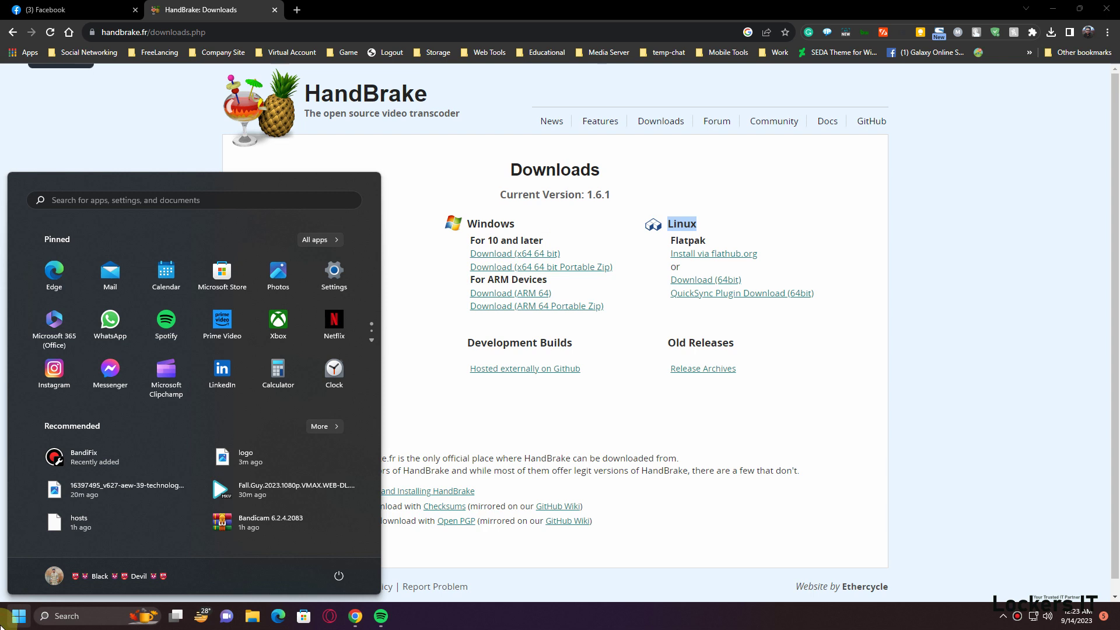
text(a)
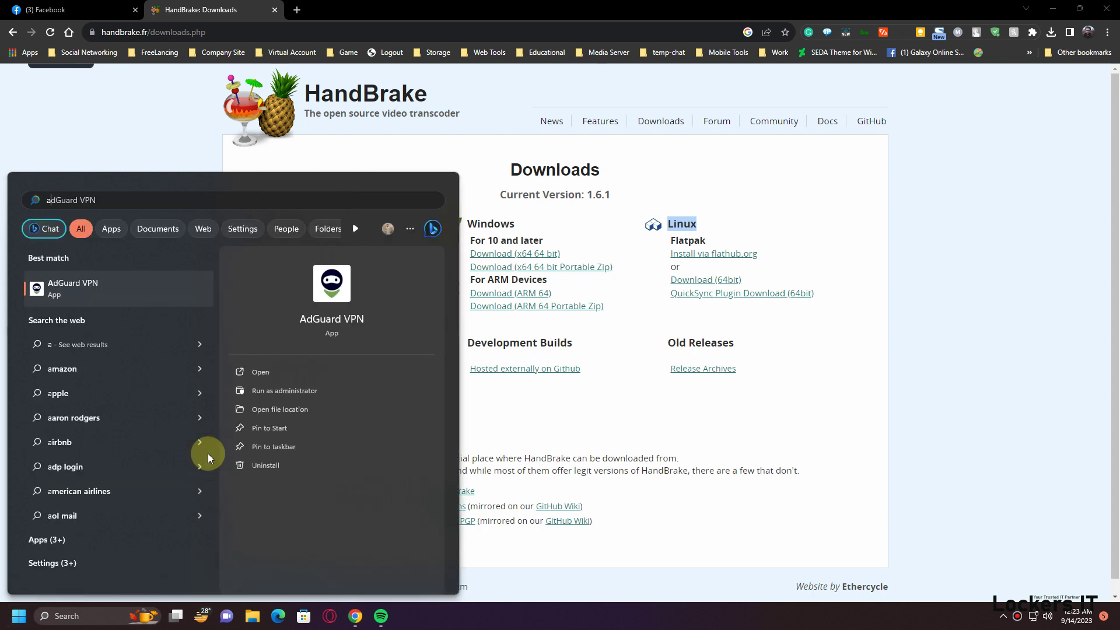
text(bout)
click(208, 453)
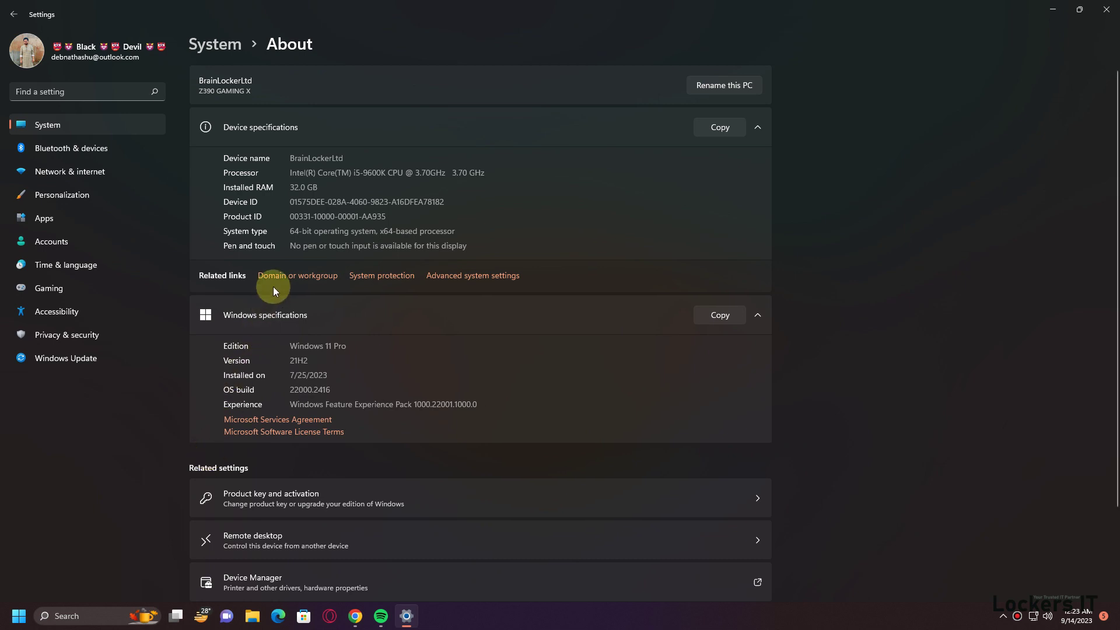
drag(291, 231, 387, 220)
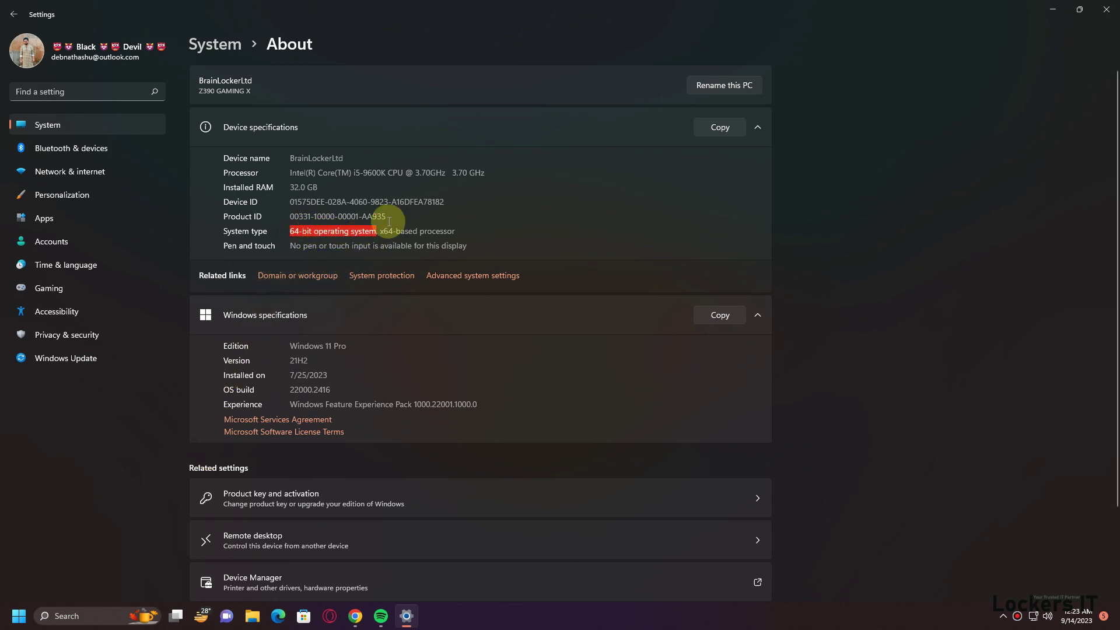
click(1107, 10)
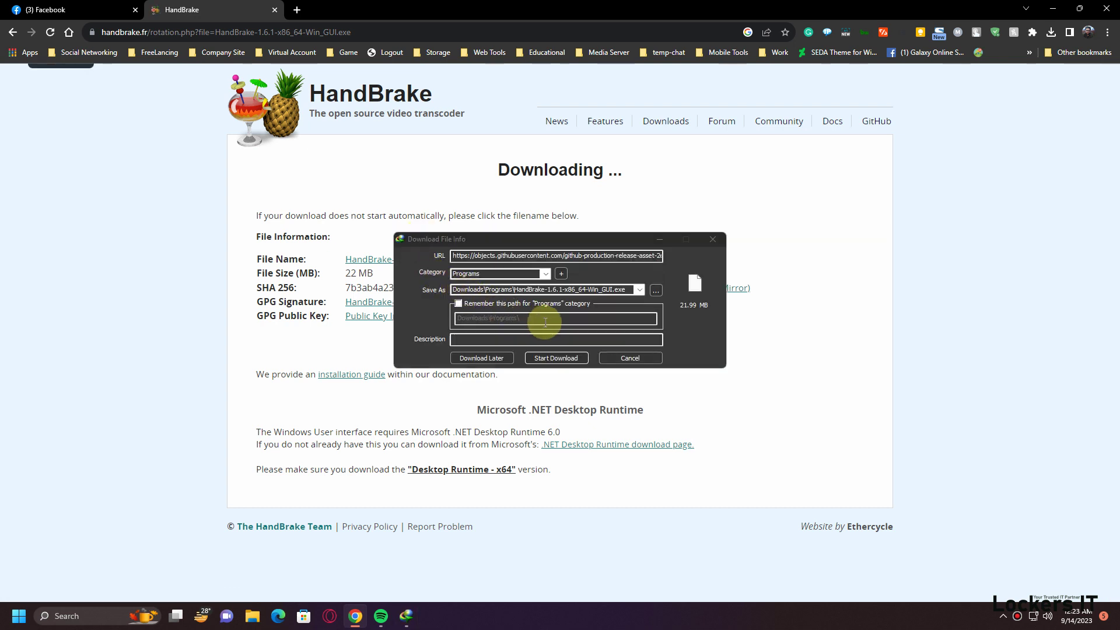
Step: Download HandBrake-1.6.1-x86_64-Win_GUI.exe through its file name link and open the folder containing it
click(617, 358)
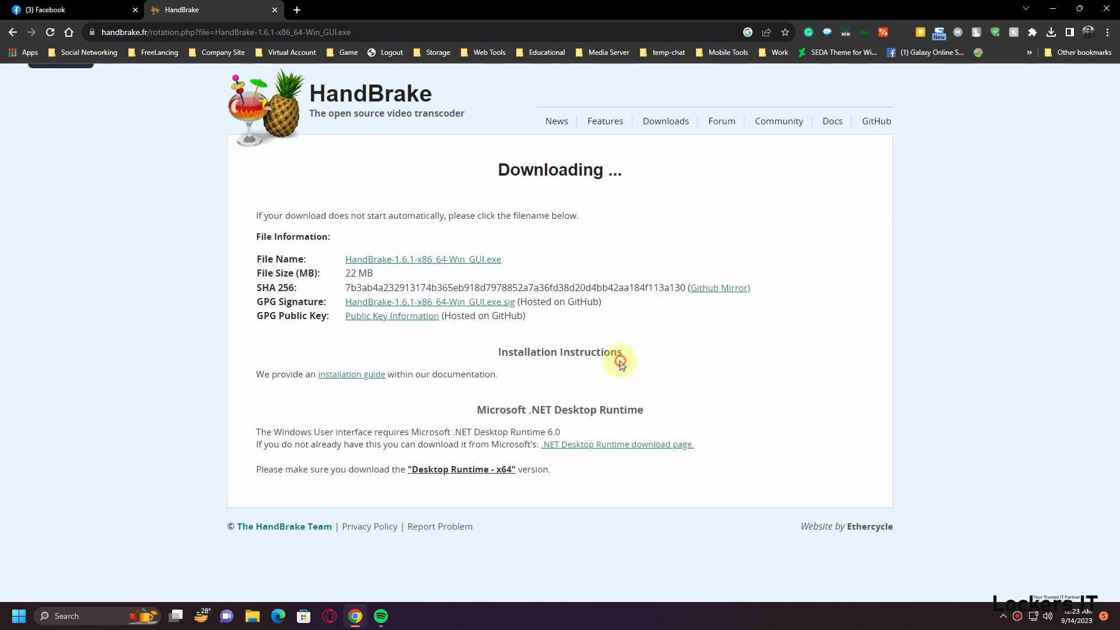
click(401, 262)
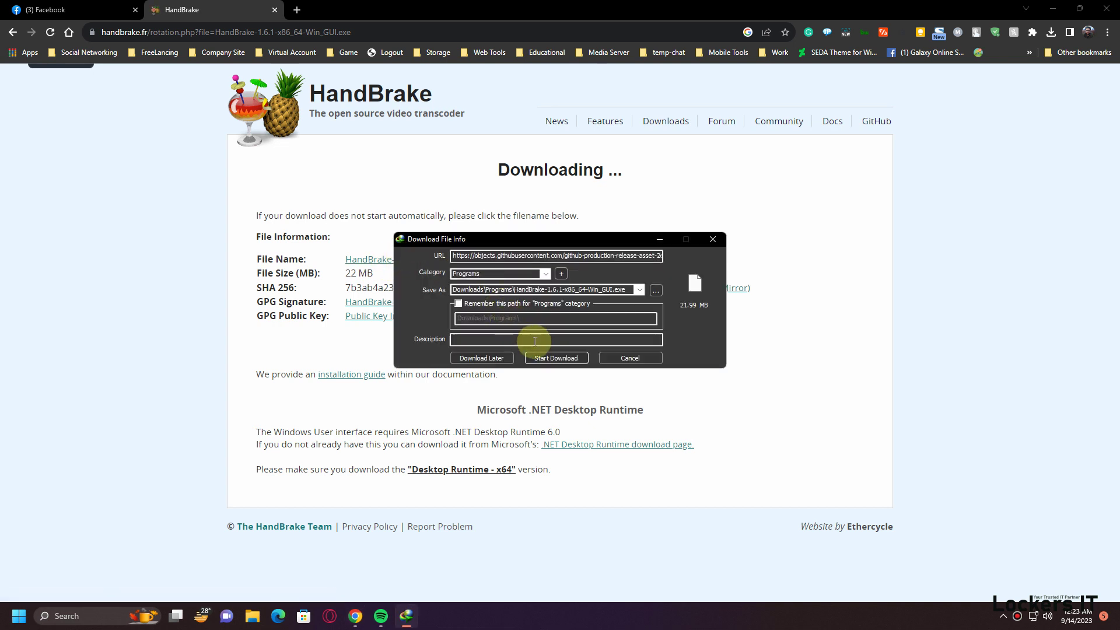
click(537, 358)
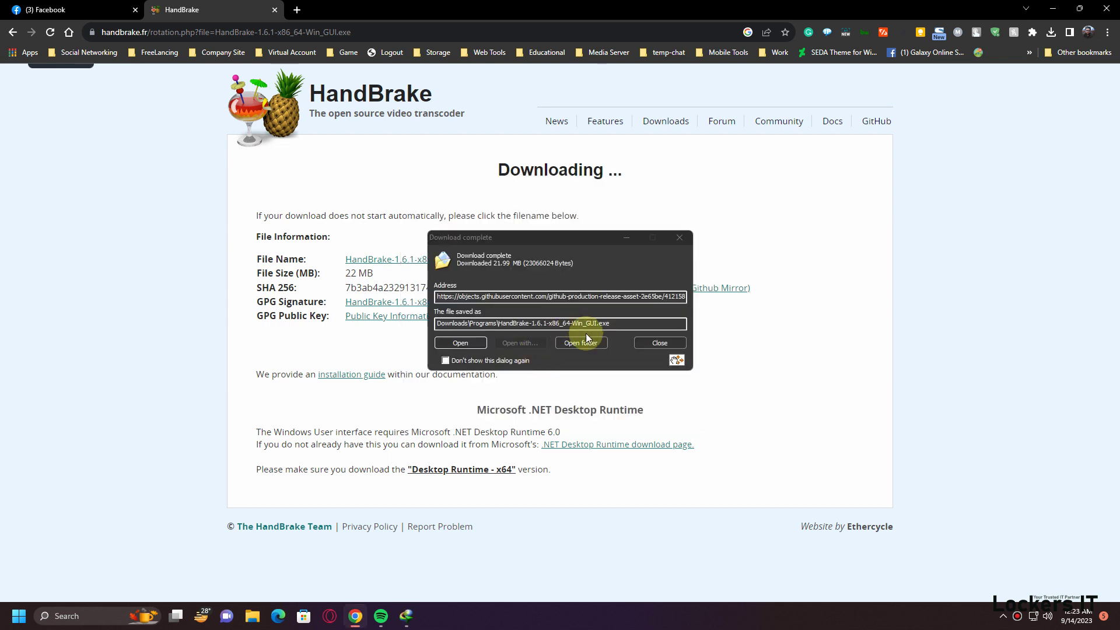
click(580, 341)
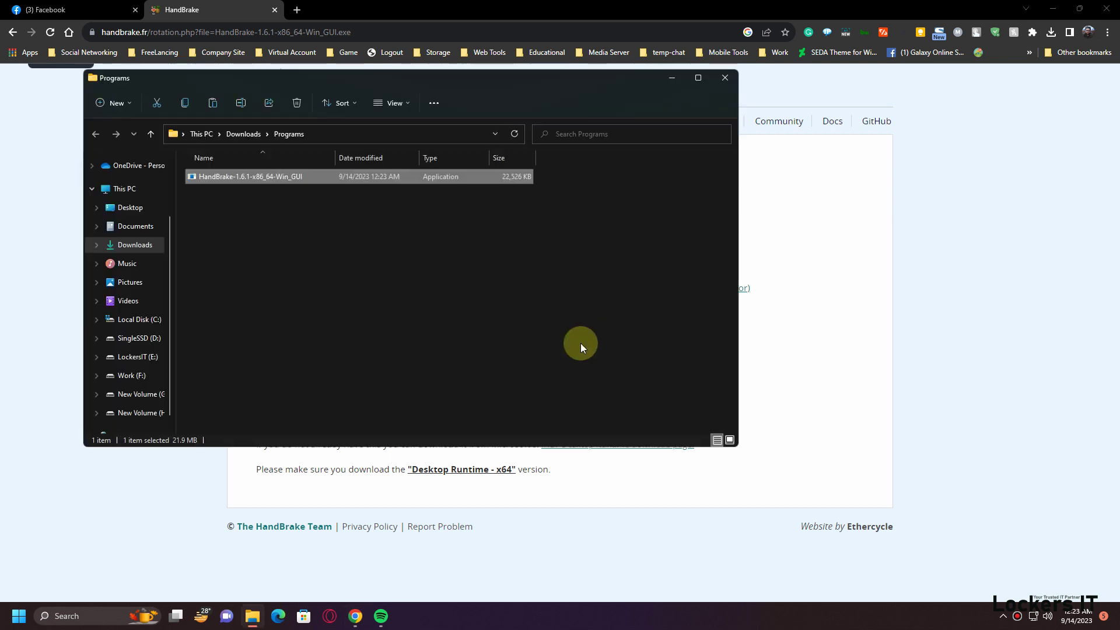
Step: Run the downloaded HandBrake installer as administrator and minimize the browser behind the setup window
right_click(250, 176)
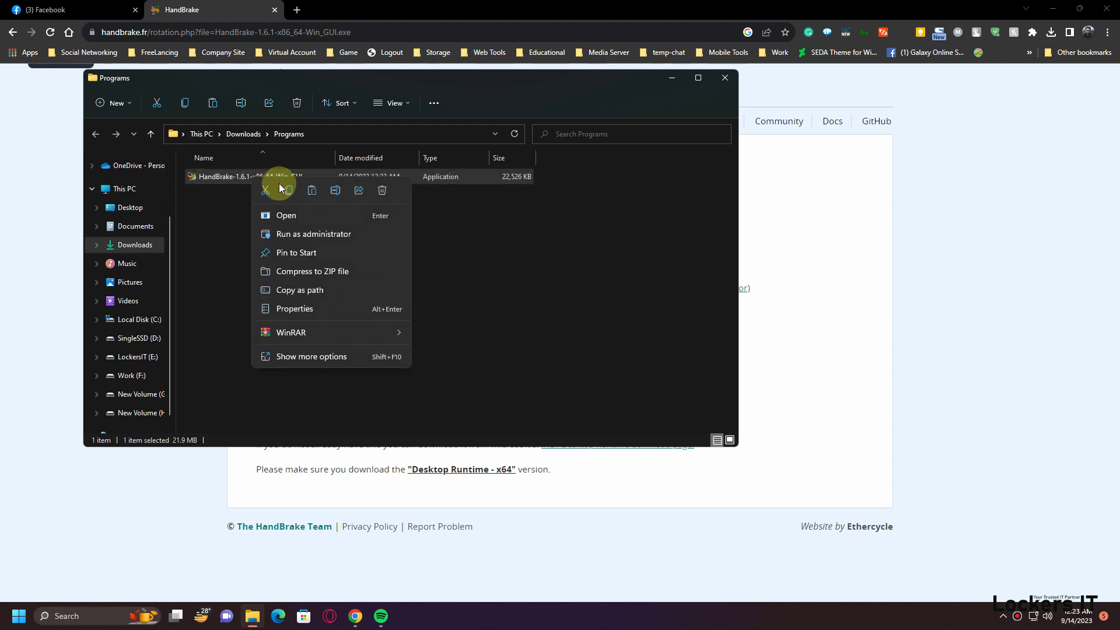
click(301, 234)
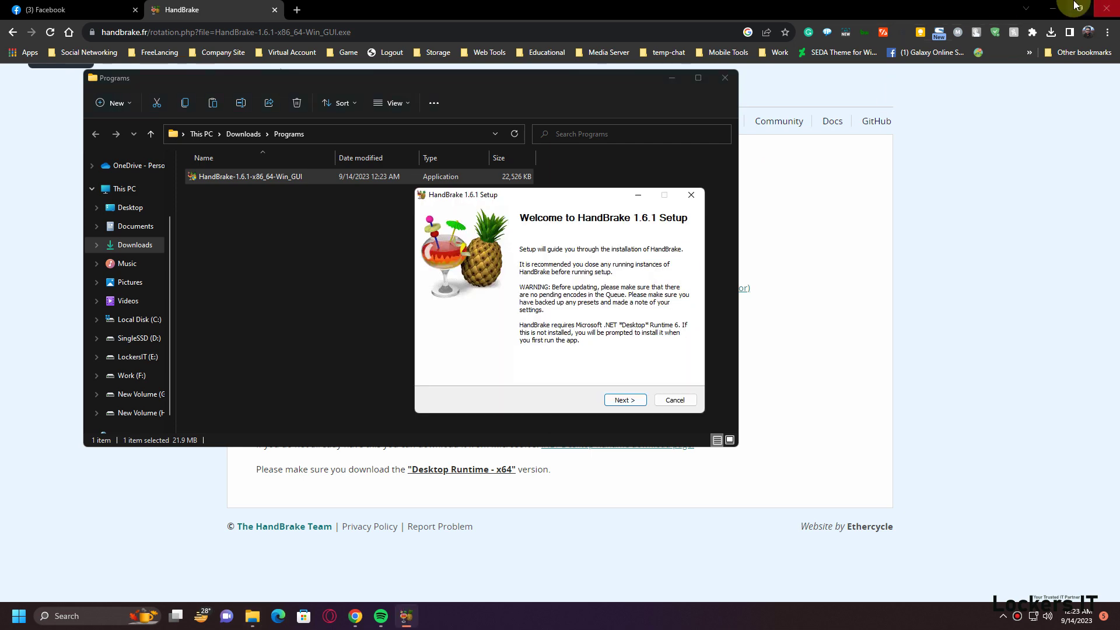
click(1076, 6)
click(1050, 7)
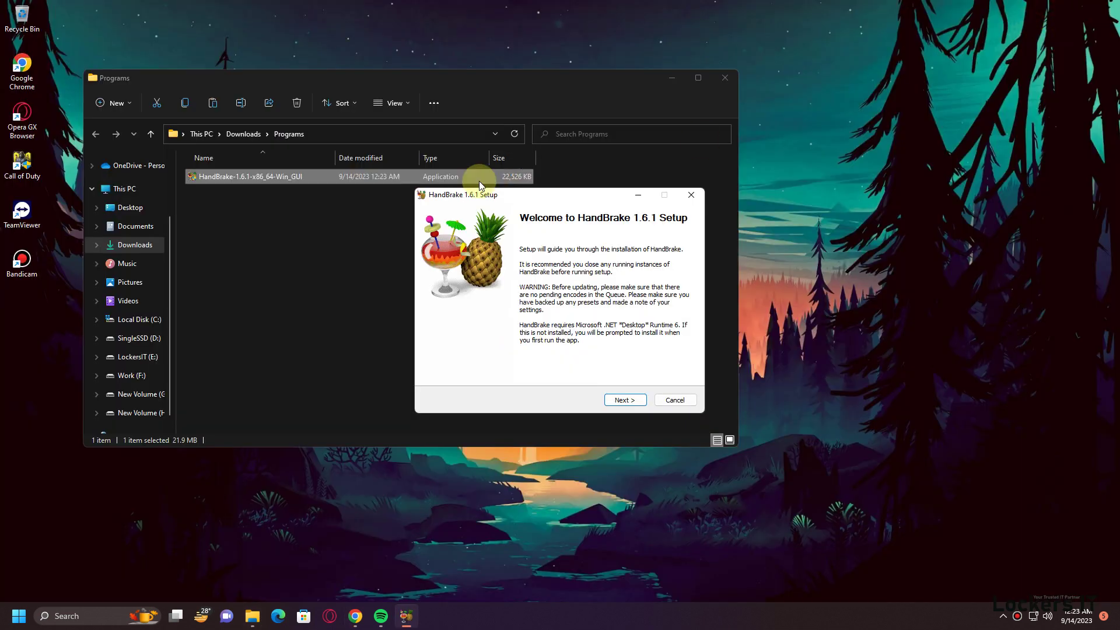
mouse_move(479, 185)
mouse_down()
mouse_move(514, 180)
mouse_move(486, 182)
mouse_up()
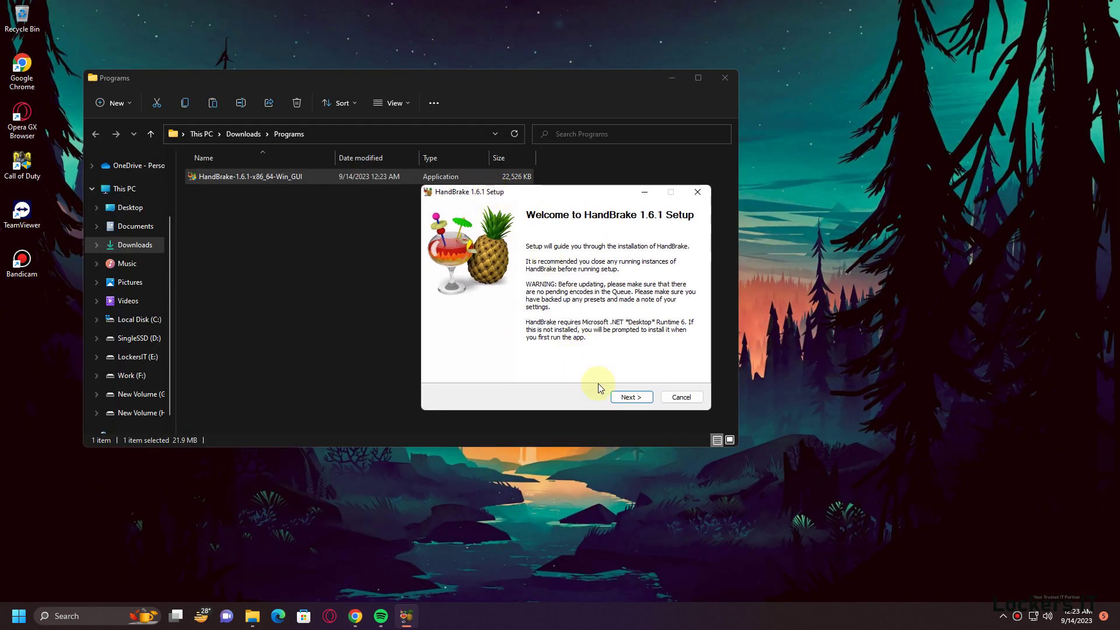
Step: Install HandBrake 1.6.1 in C:\Program Files\HandBrake and finish the setup with the desktop shortcut option enabled
click(630, 399)
click(623, 398)
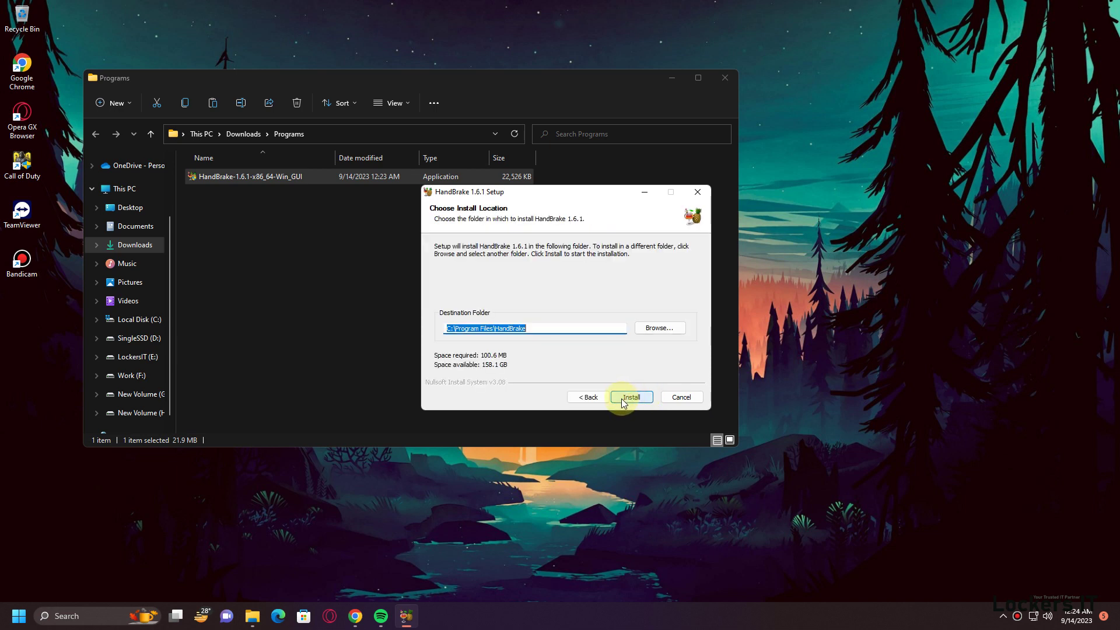
click(622, 398)
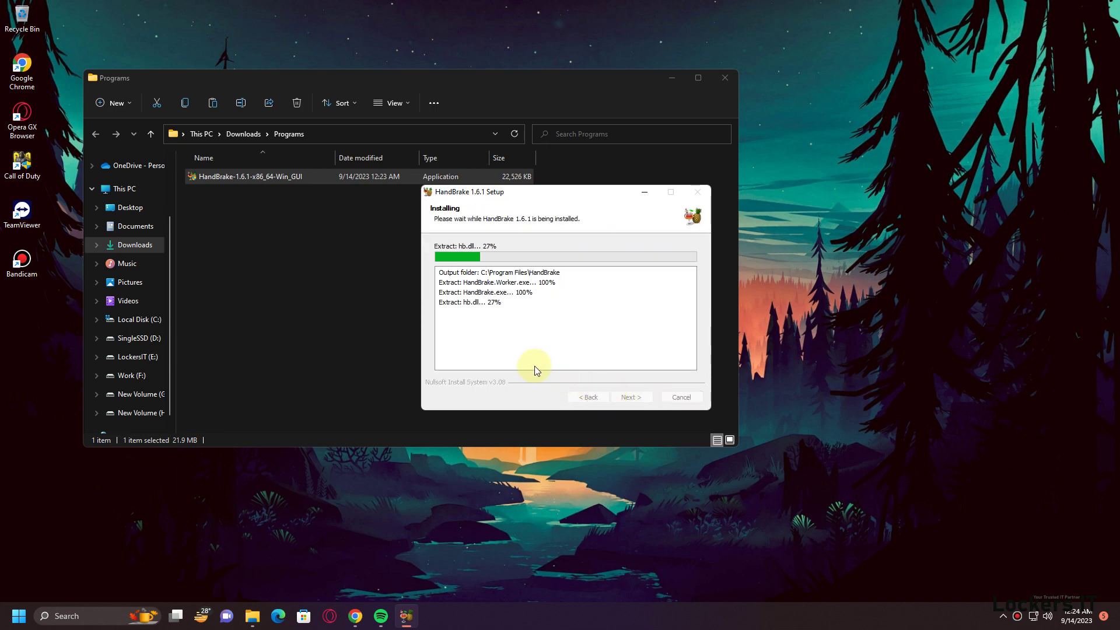
click(668, 83)
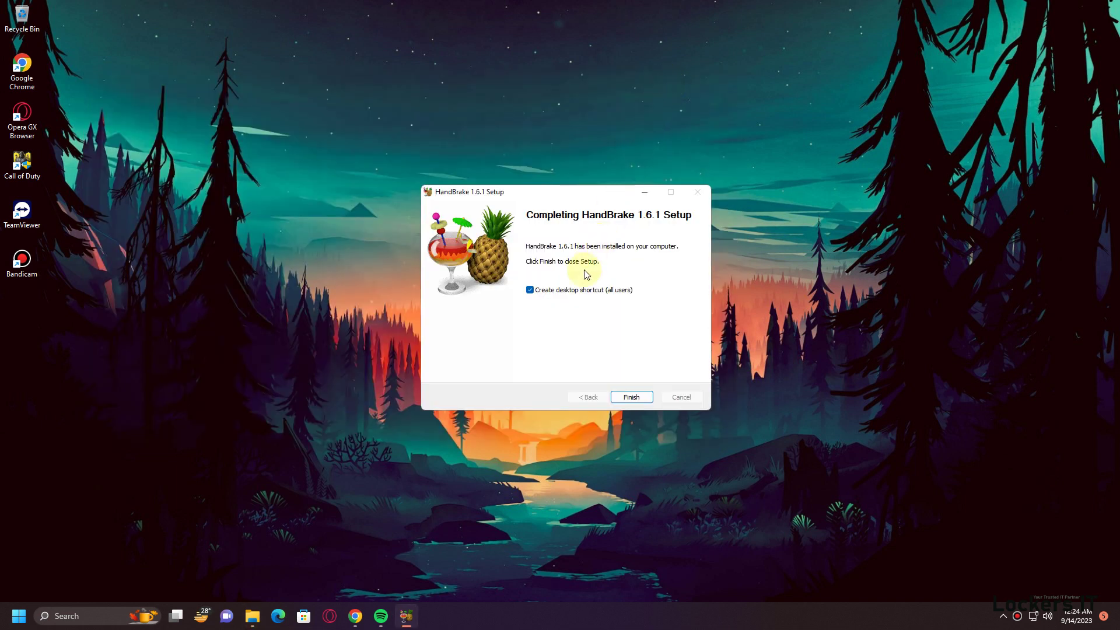
click(640, 396)
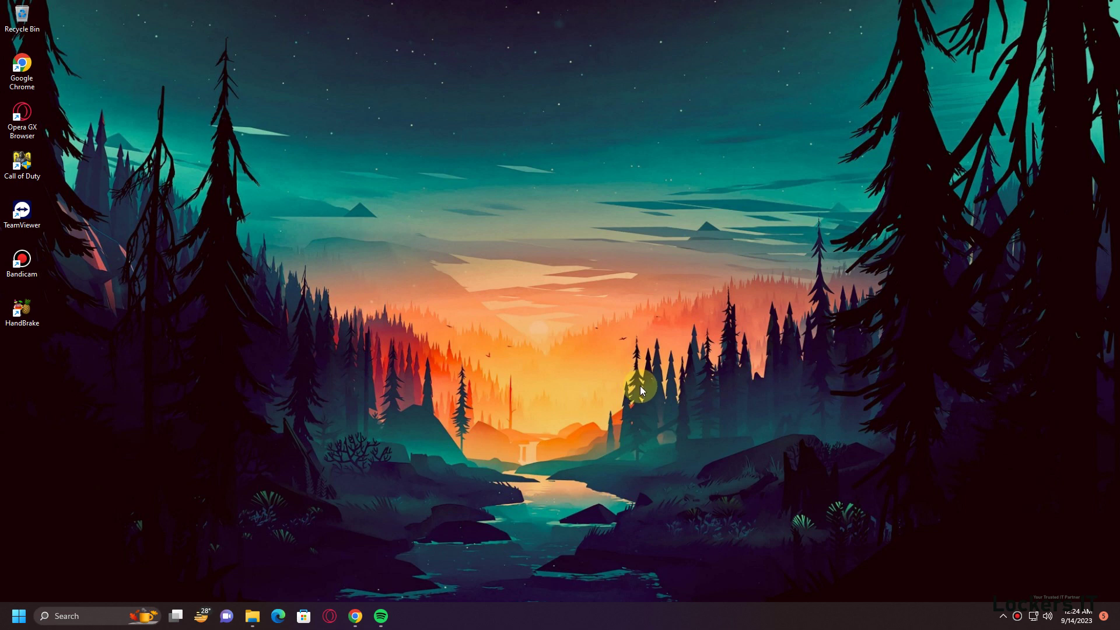
Step: Refresh the desktop, launch HandBrake from its shortcut and agree to download the .NET Desktop Runtime
right_click(332, 172)
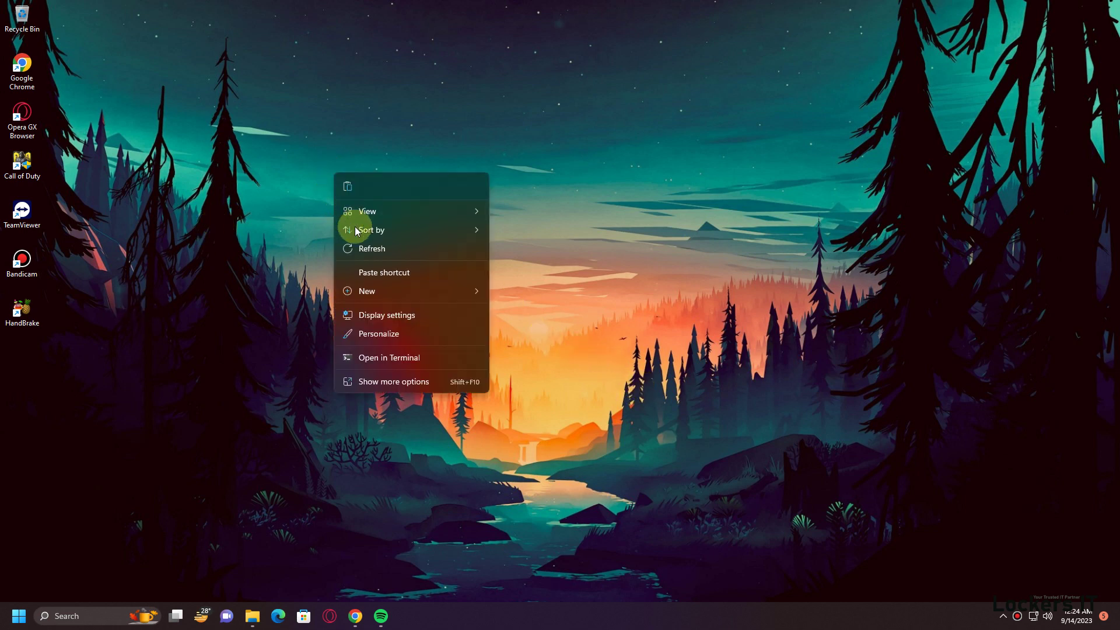
click(355, 246)
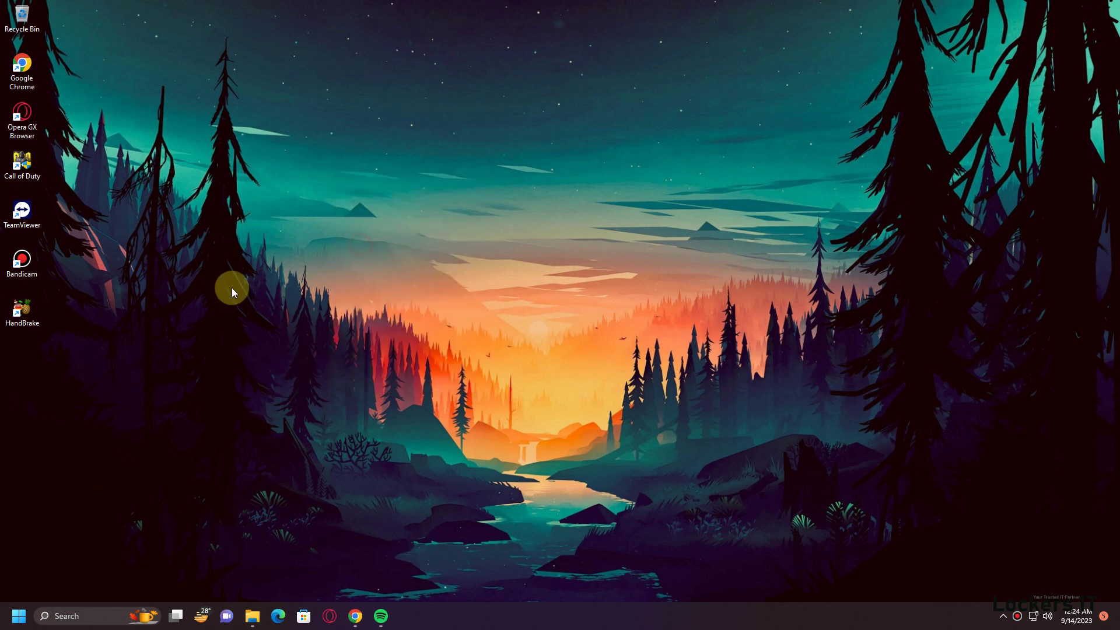
double_click(26, 317)
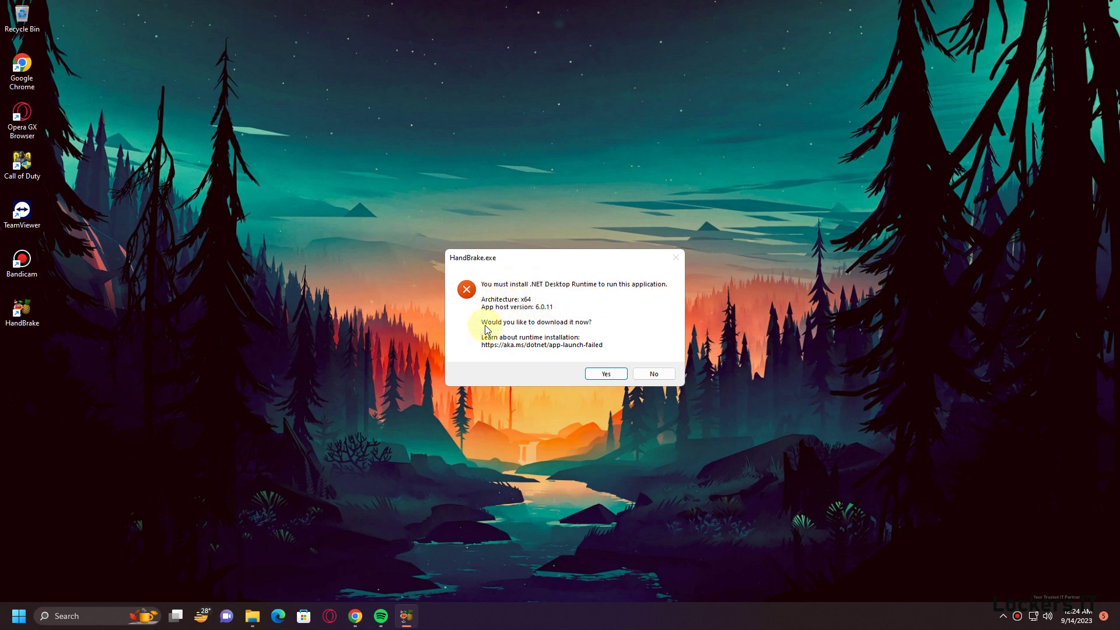
click(598, 374)
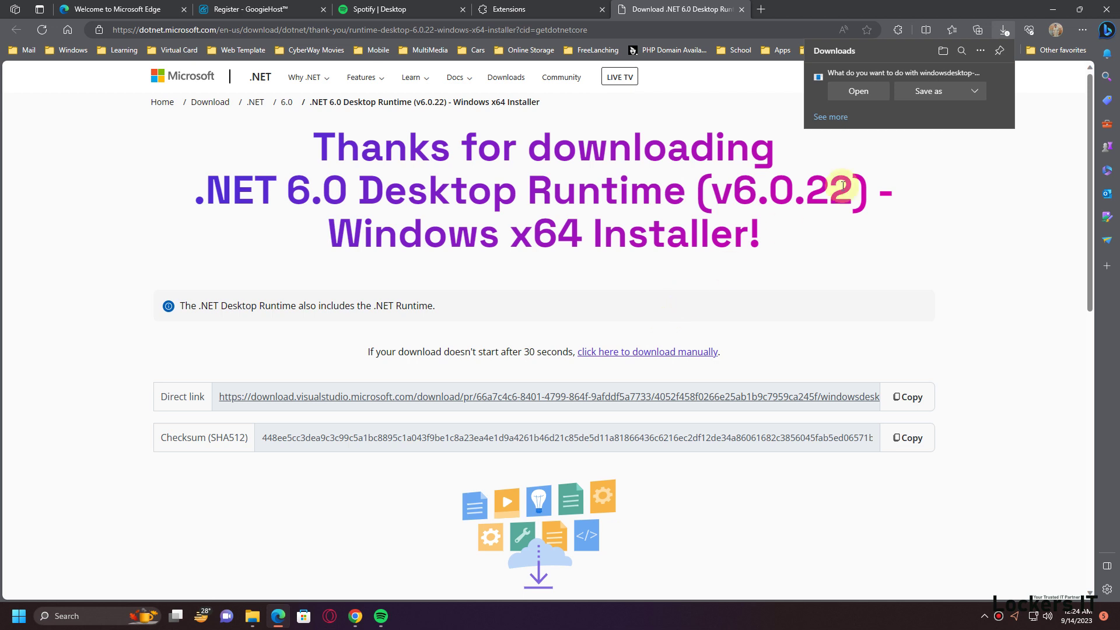
Step: Start the .NET 6.0 Desktop Runtime download manually and save windowsdesktop-runtime-6.0.22-win-x64 in the Downloads folder
click(635, 353)
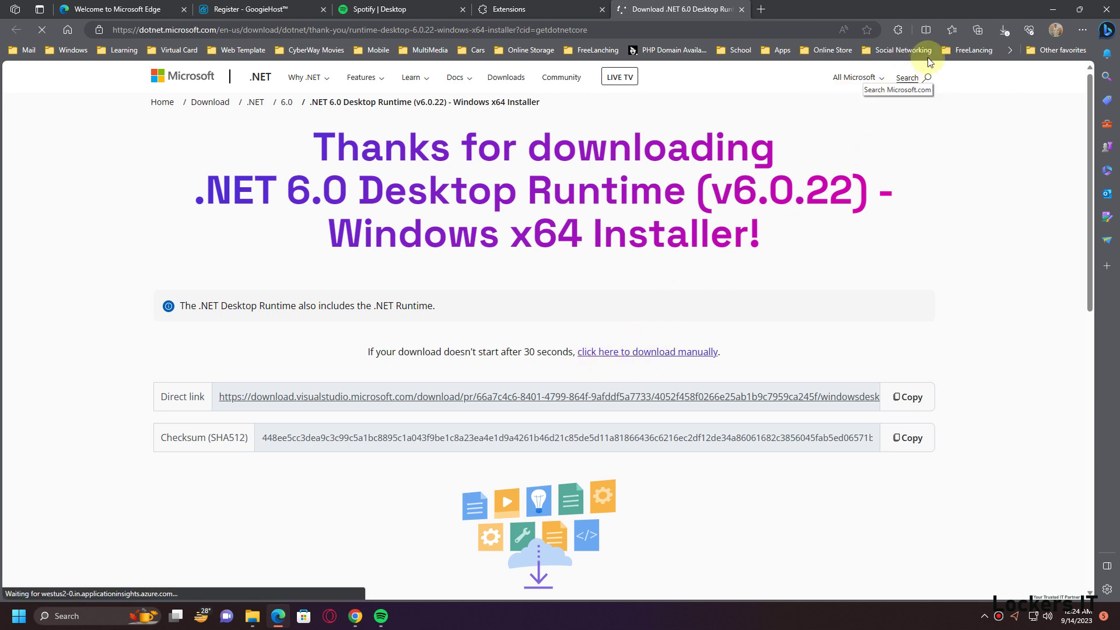
click(1004, 30)
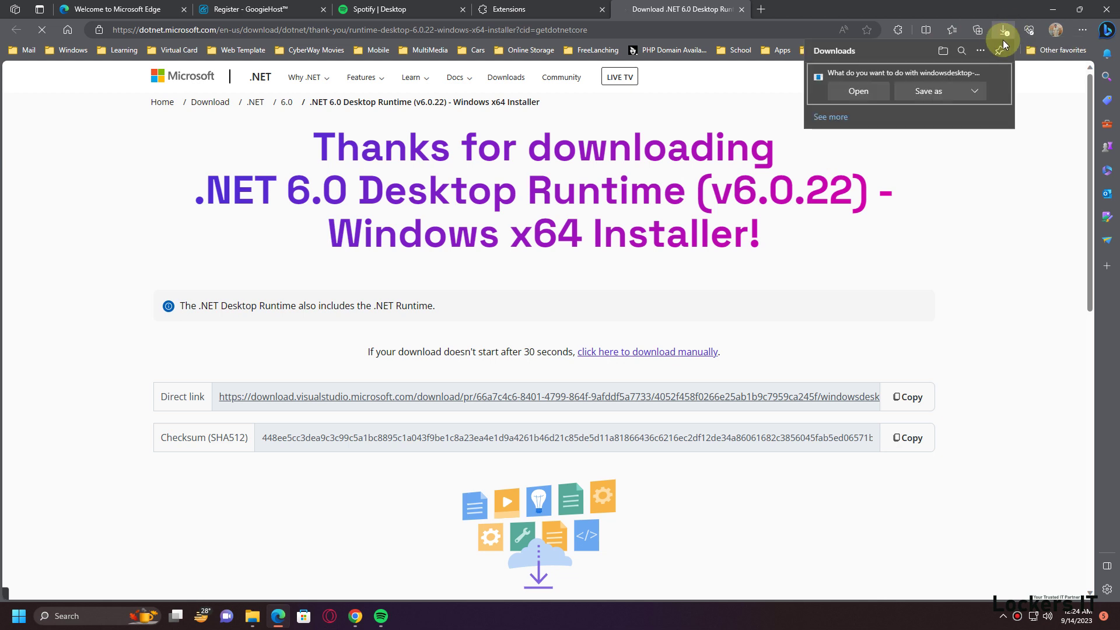
click(924, 92)
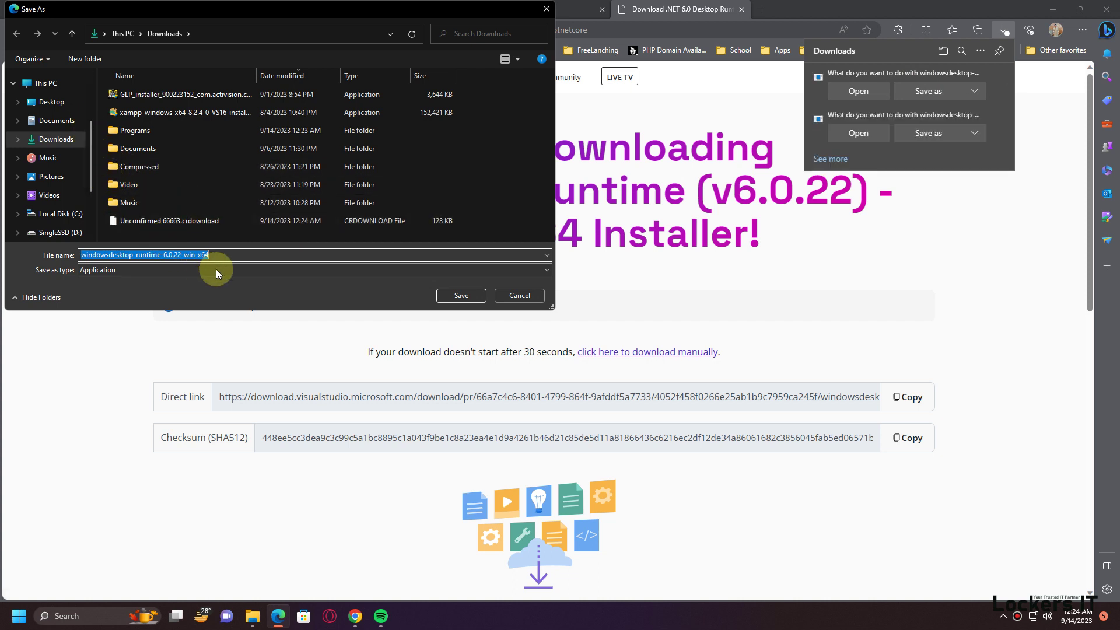
click(461, 296)
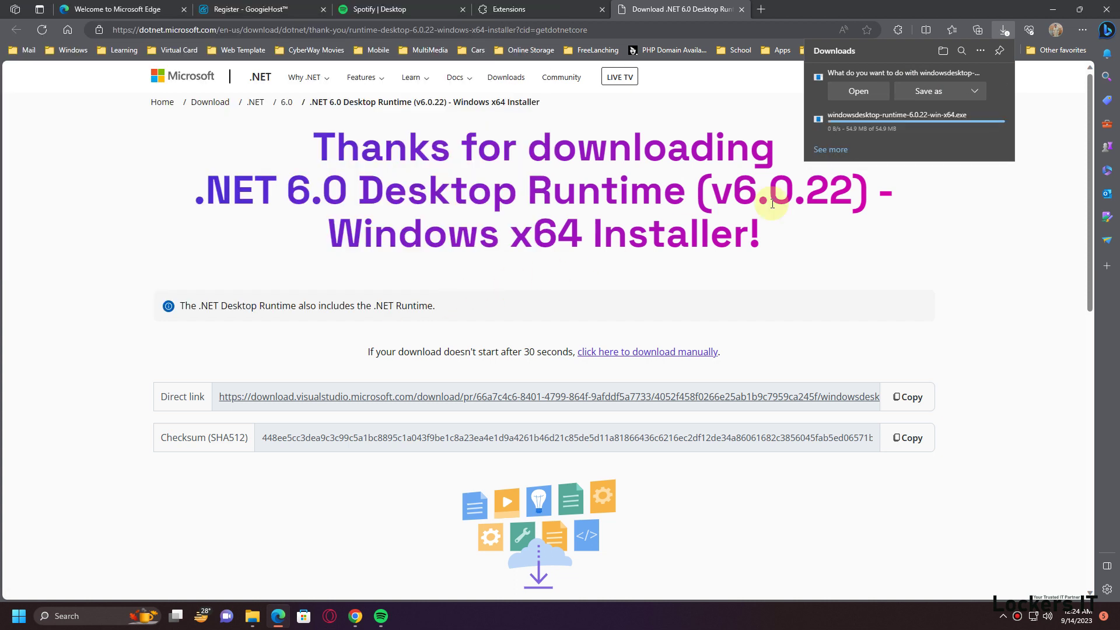
Step: Dismiss the duplicate download prompt and move windowsdesktop-runtime-6.0.22-win-x64 from the Downloads folder to the desktop, leaving only the desktop open
click(1000, 79)
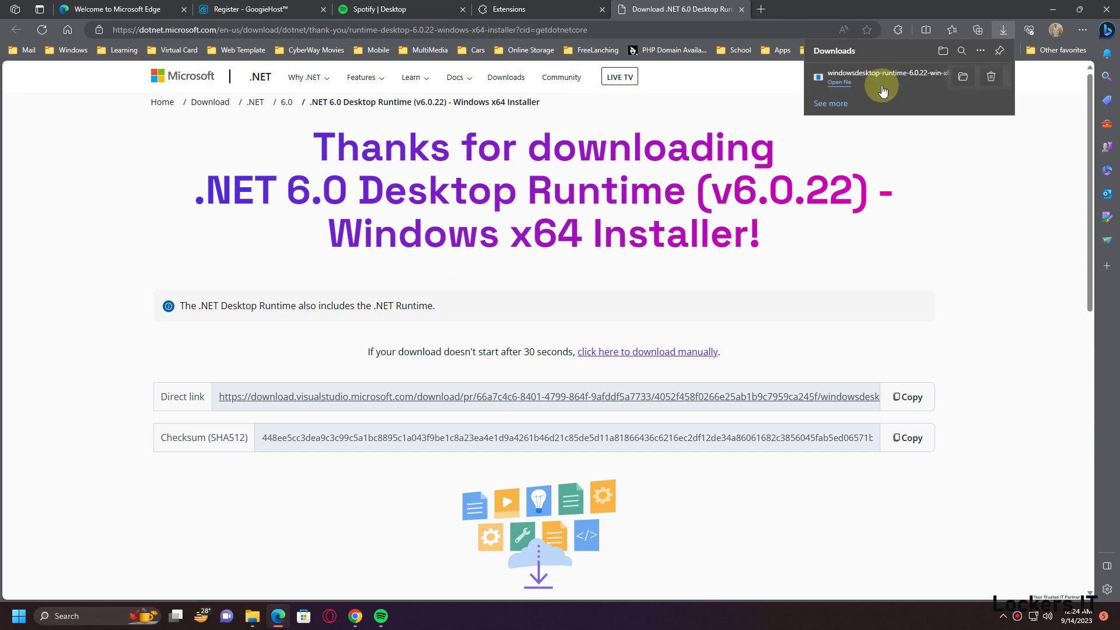
click(964, 76)
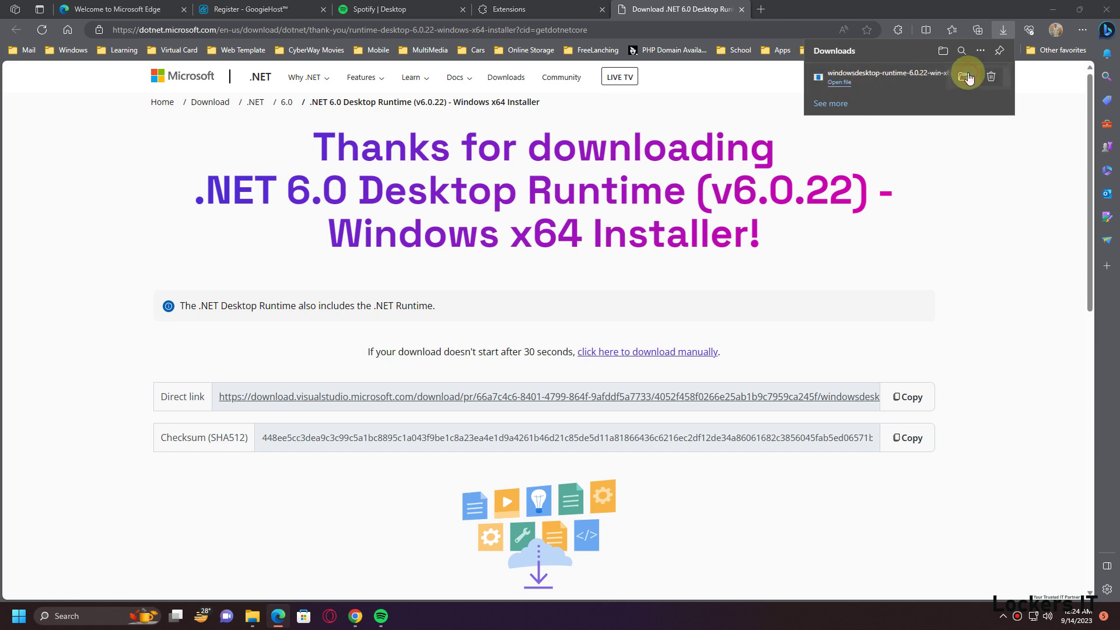
click(1050, 7)
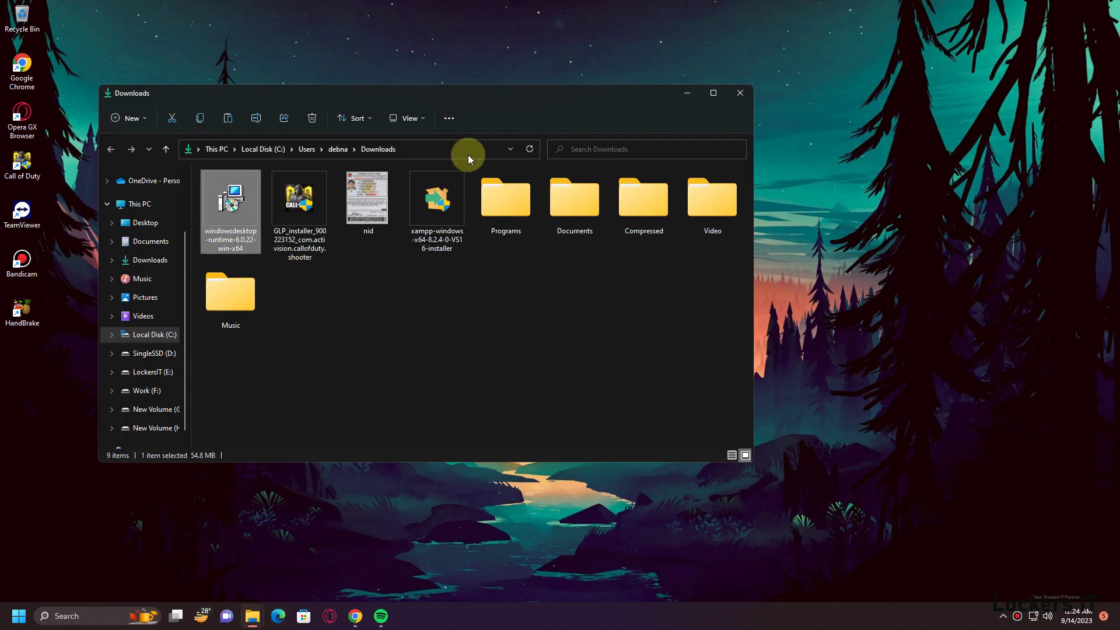
drag(396, 97, 495, 97)
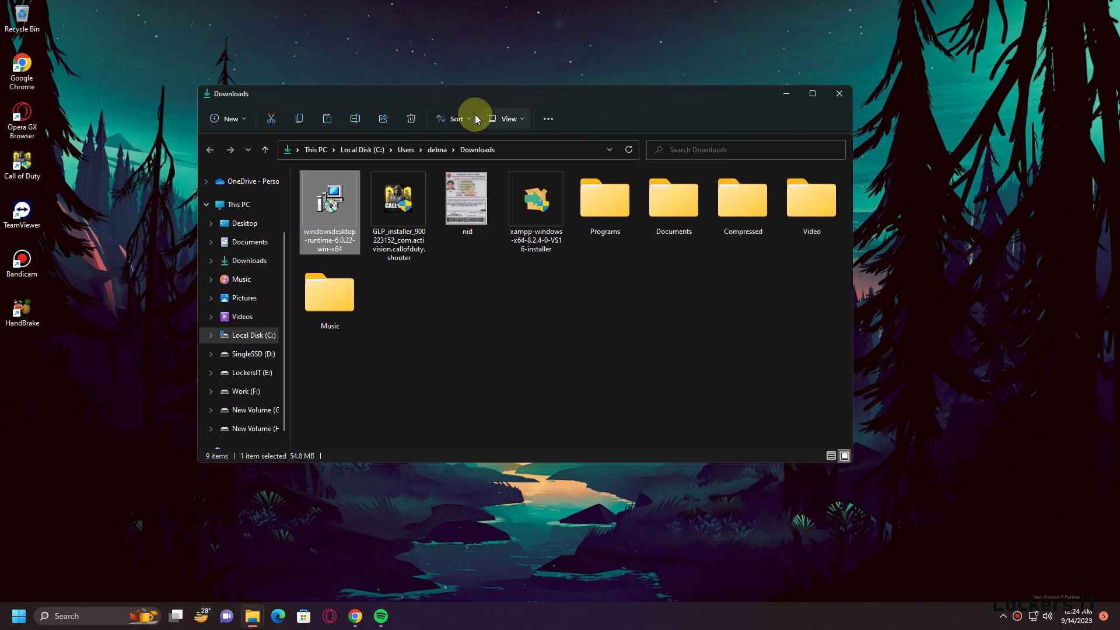
click(345, 206)
drag(330, 218, 554, 130)
click(835, 96)
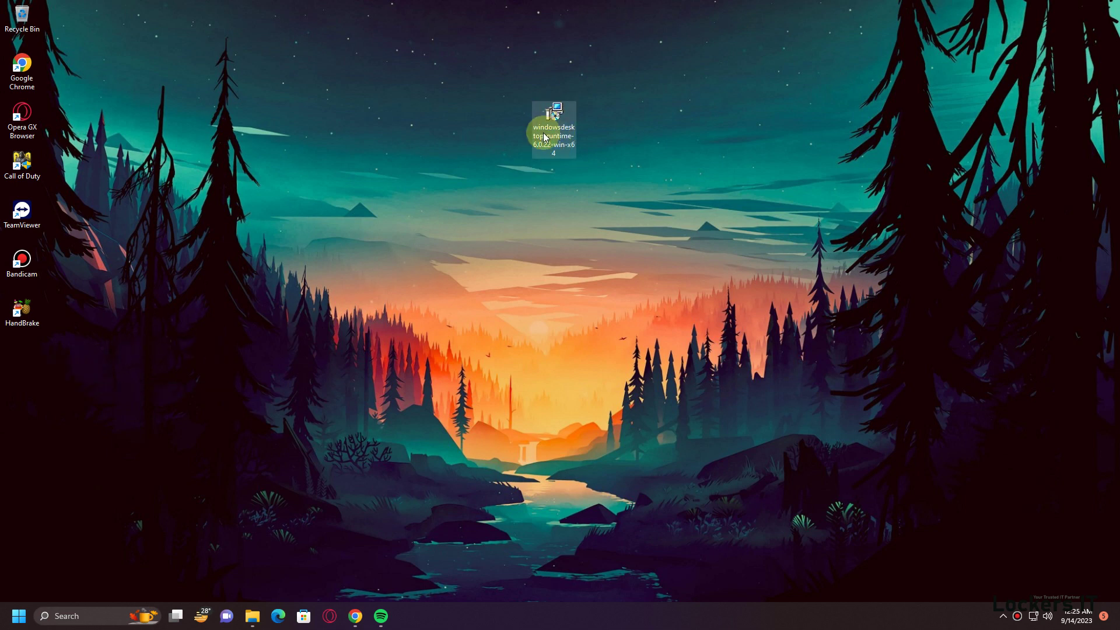
Step: Run the windowsdesktop-runtime-6.0.22-win-x64 installer from the desktop, install the runtime and close the installer
right_click(551, 120)
click(568, 157)
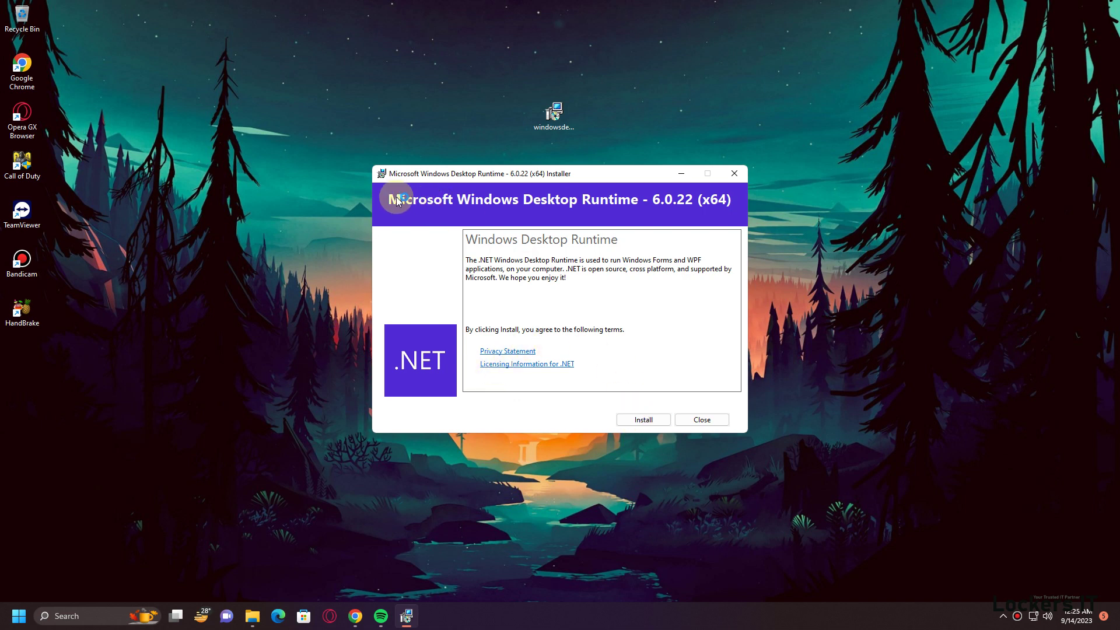
click(639, 426)
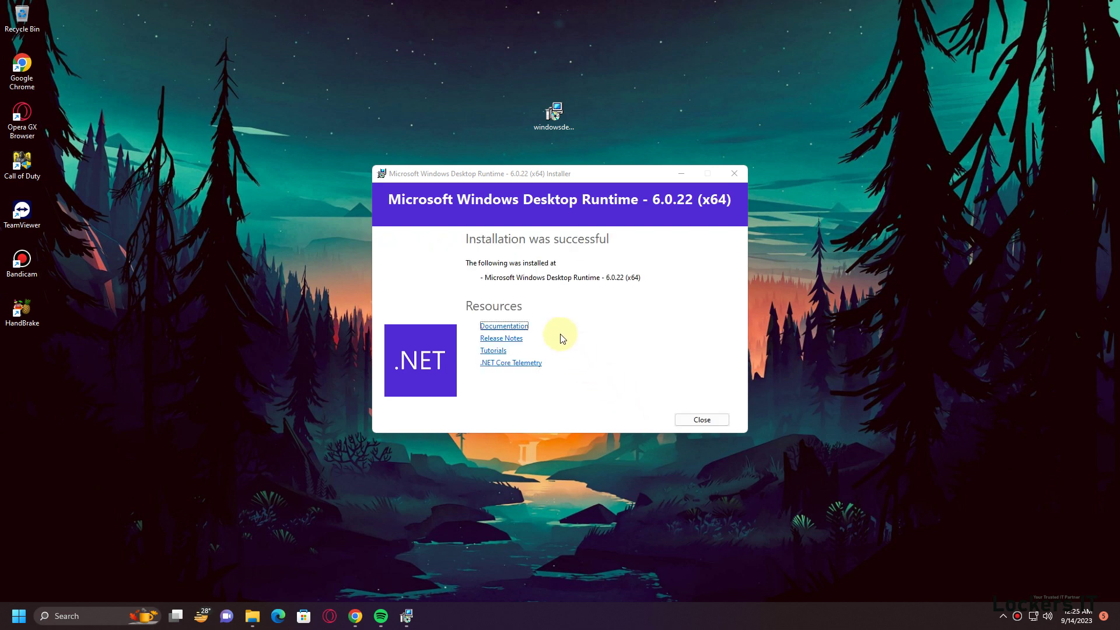
click(702, 420)
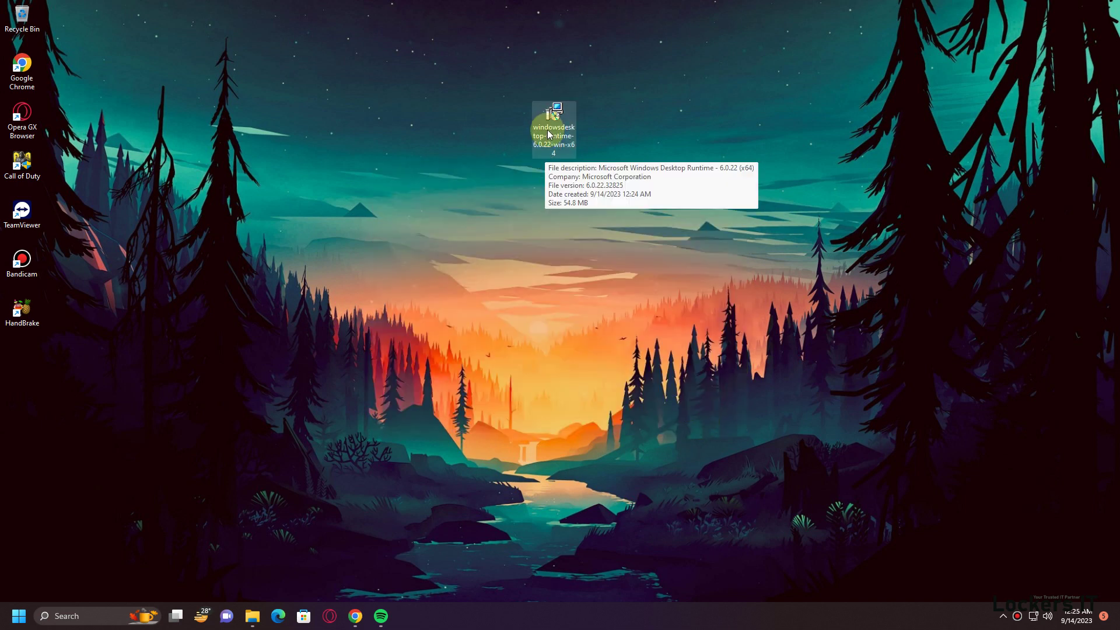
Step: Launch HandBrake from its desktop shortcut and cancel the source selection to reach the main window
click(27, 320)
double_click(25, 320)
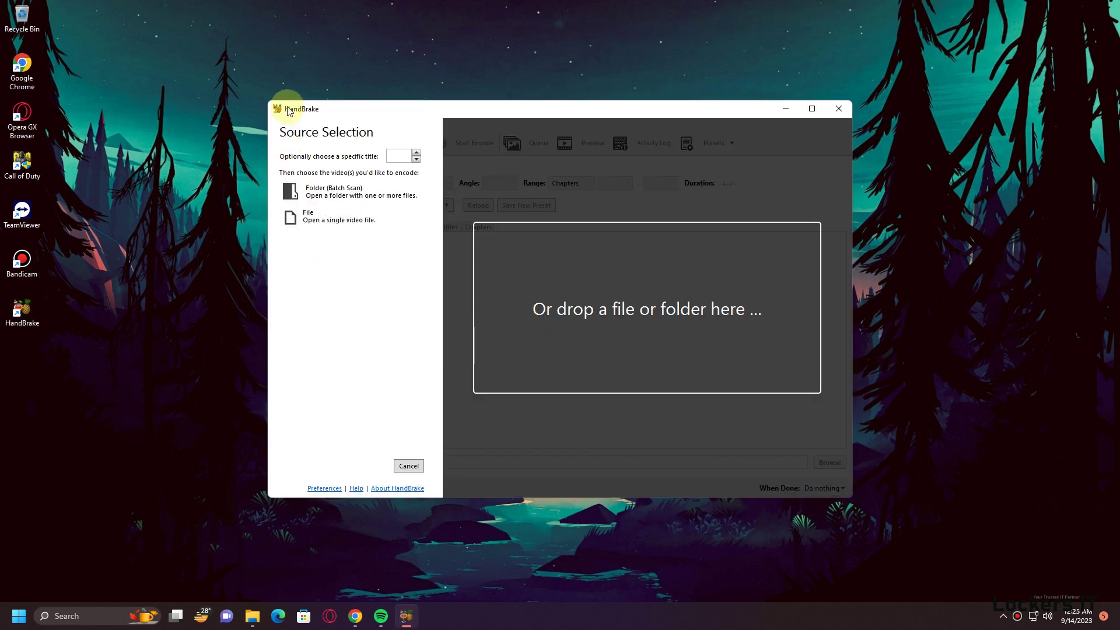
click(409, 466)
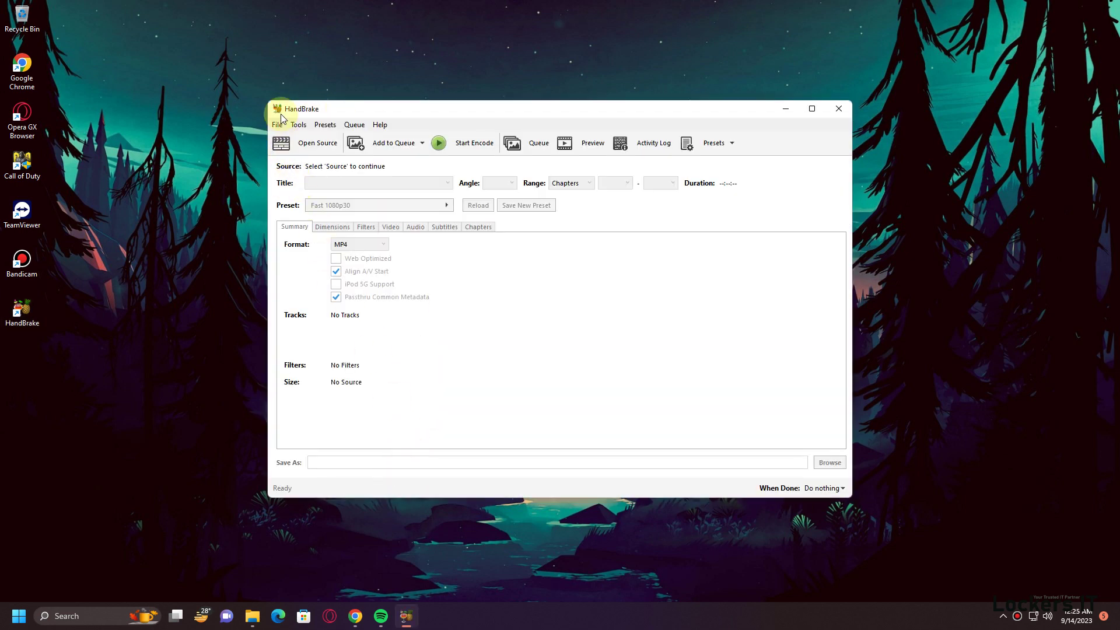
Step: Check the installed version on HandBrake's About page and return to the main window
click(380, 125)
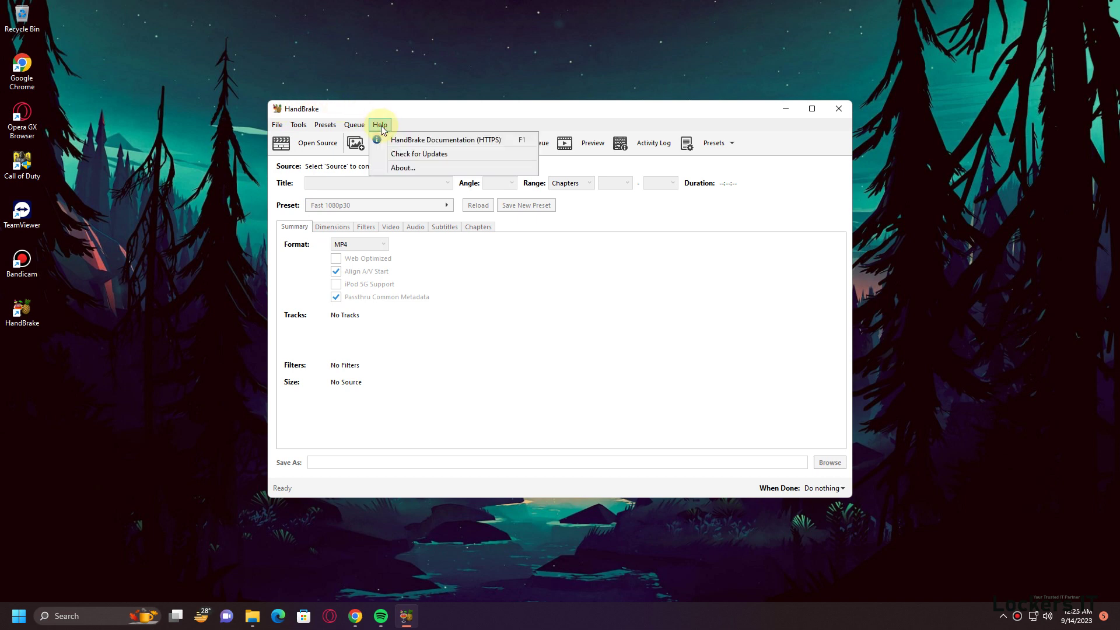
click(410, 168)
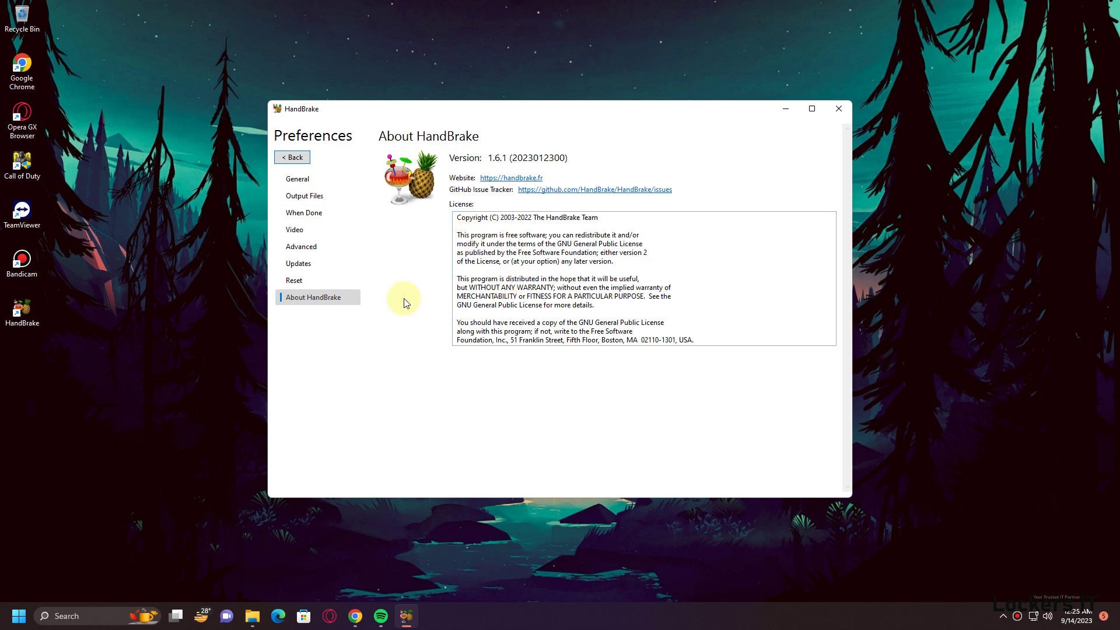
click(292, 157)
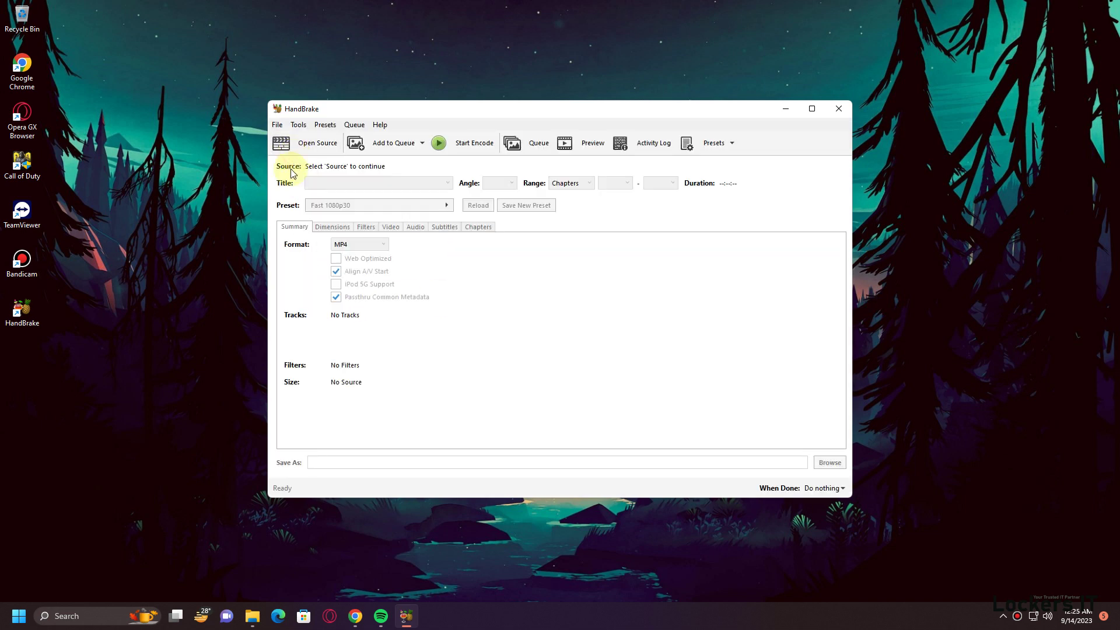